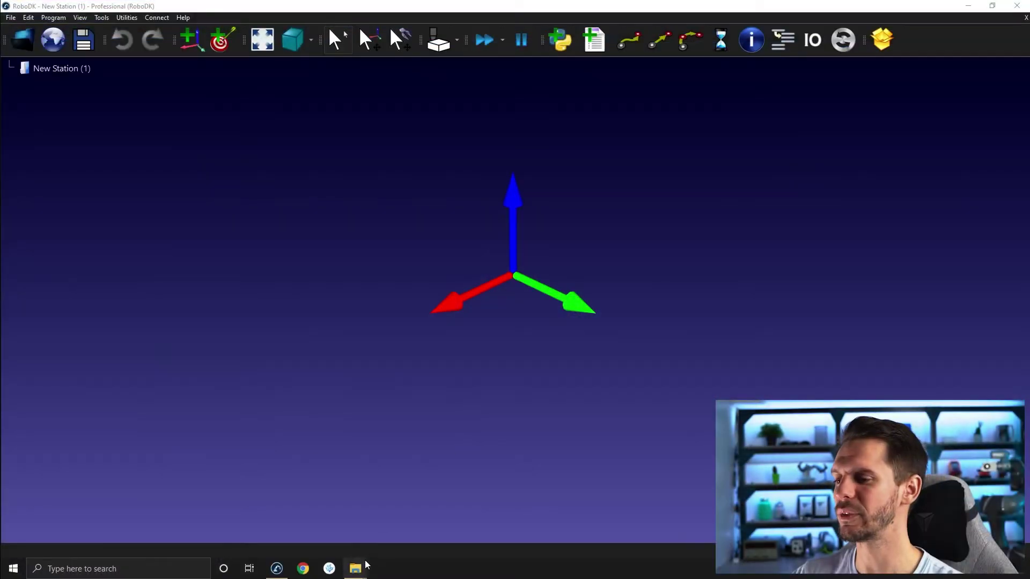
Load the 07E - Singularities station into RoboDK from the simulation tools folder window.
{"action": "mouse_move", "coordinate": [366, 564]}
{"action": "left_click", "coordinate": [382, 513]}
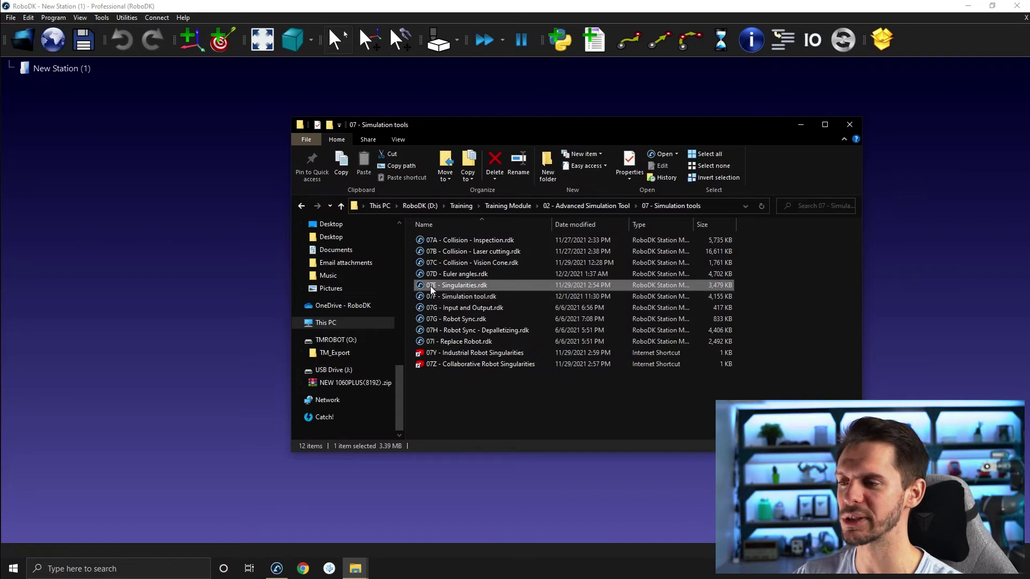
{"action": "left_click_drag", "start_coordinate": [469, 287], "coordinate": [117, 223]}
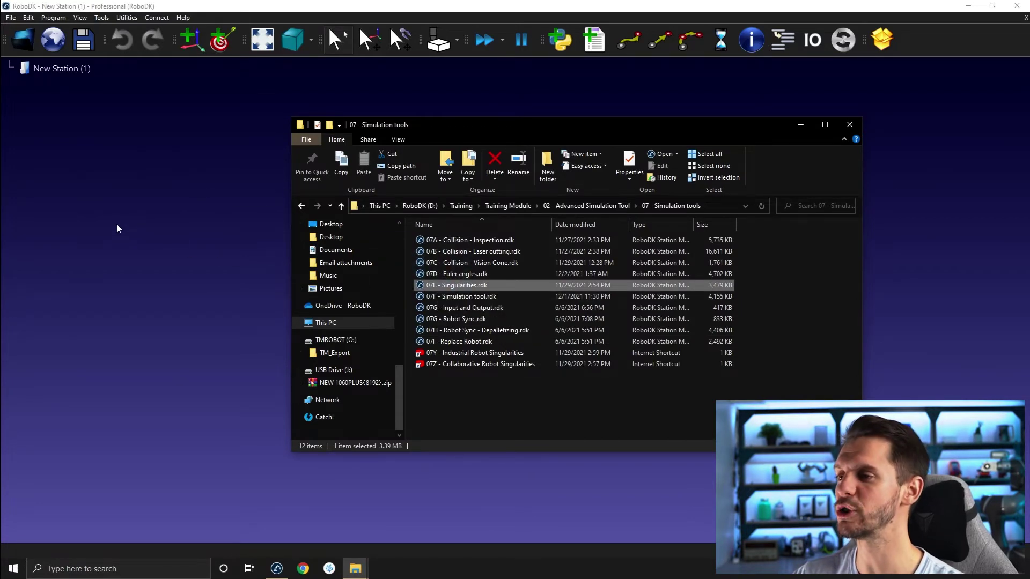
{"action": "left_click", "coordinate": [151, 272]}
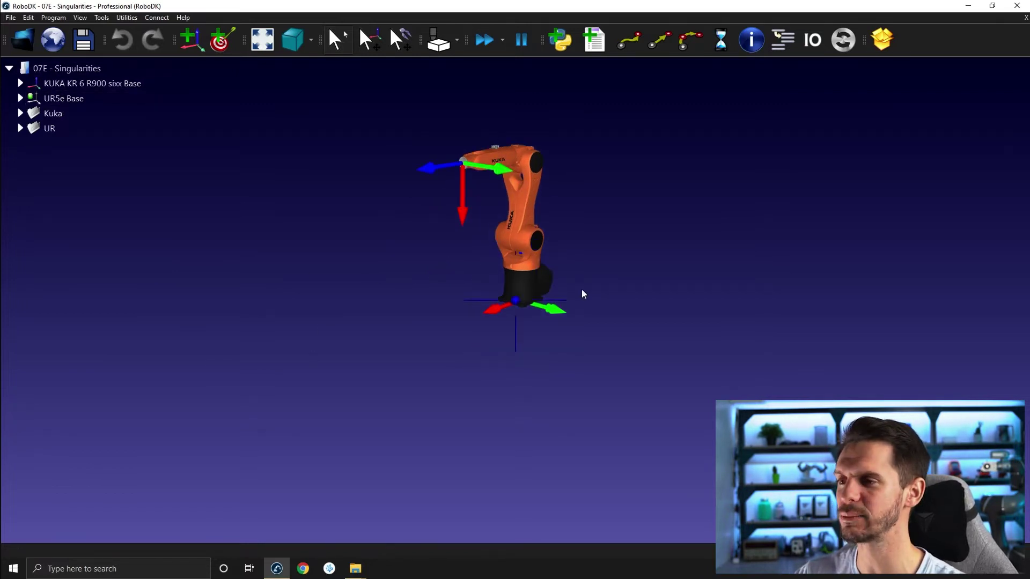
{"action": "scroll", "coordinate": [511, 269], "scroll_direction": "up", "scroll_amount": 5}
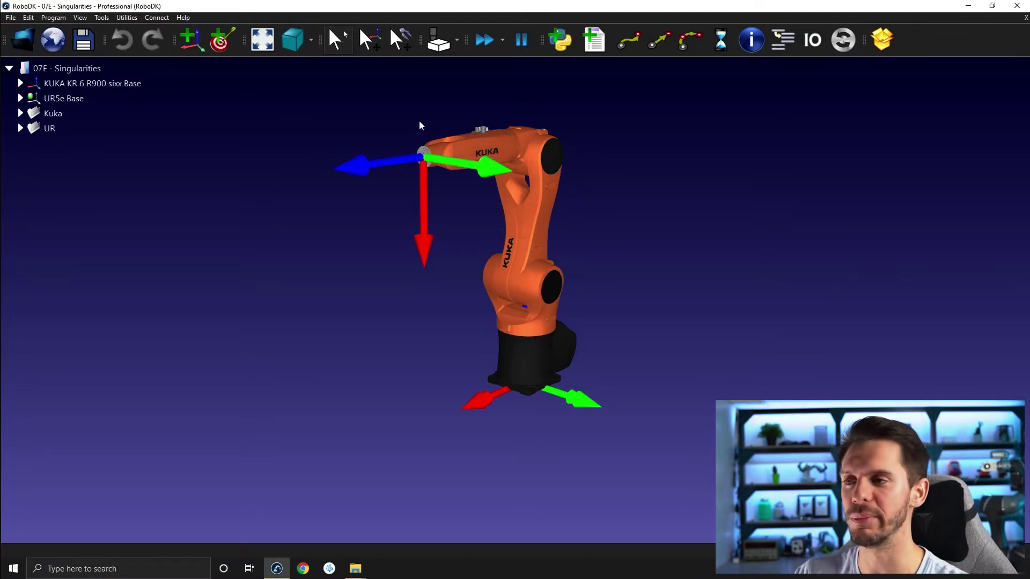
{"action": "scroll", "coordinate": [440, 185], "scroll_direction": "up", "scroll_amount": 1}
{"action": "scroll", "coordinate": [458, 206], "scroll_direction": "up", "scroll_amount": 1}
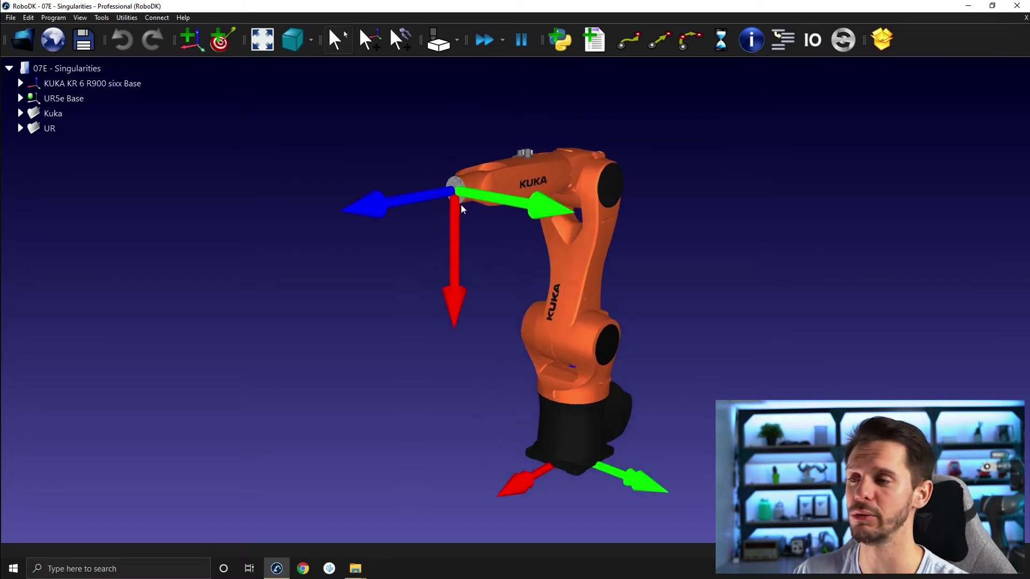
{"action": "left_click_drag", "start_coordinate": [554, 209], "coordinate": [511, 266]}
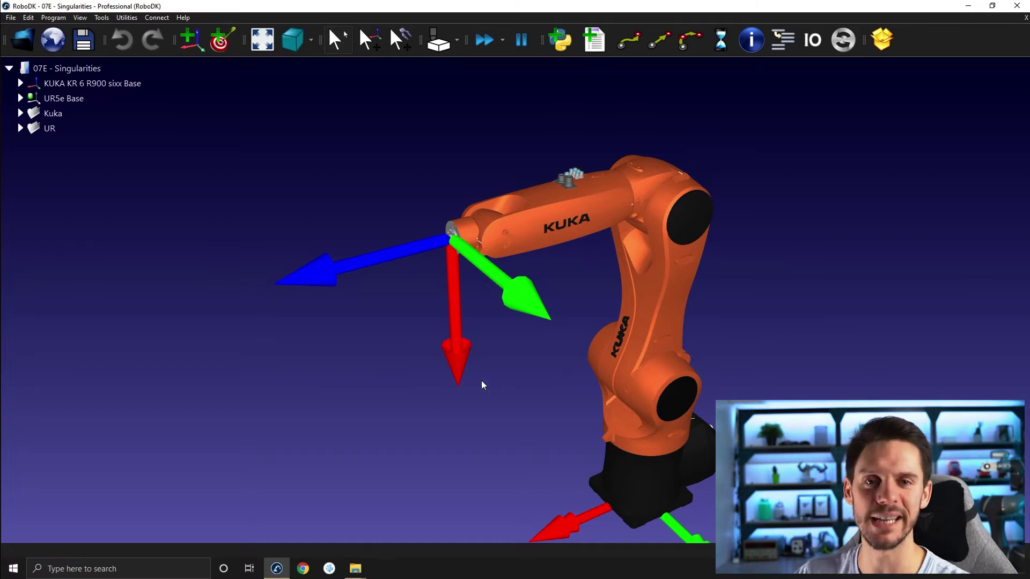
{"action": "left_click", "coordinate": [21, 83]}
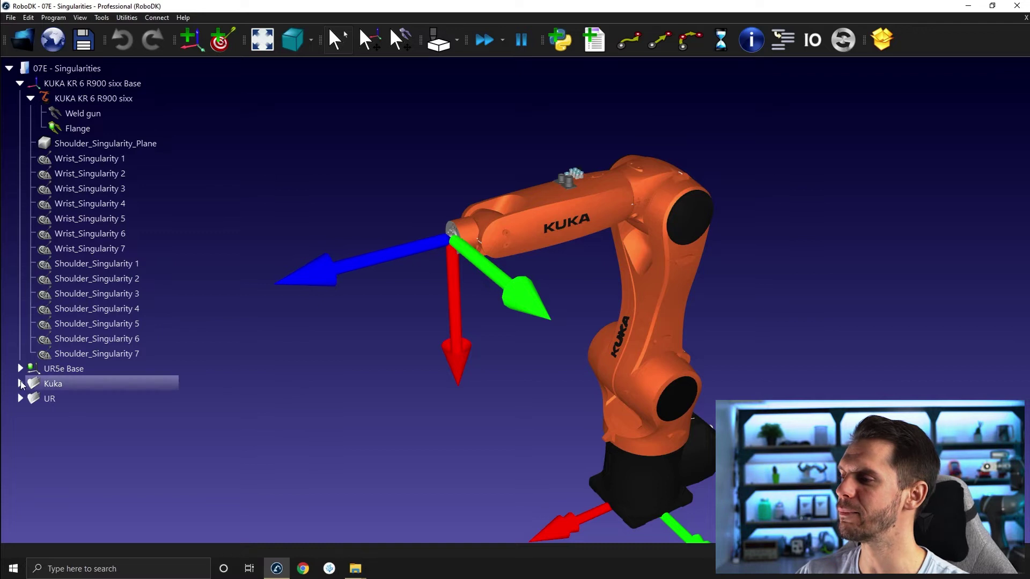
Expand the Kuka program folder and make the weld gun visible on the robot.
{"action": "left_click", "coordinate": [21, 384]}
{"action": "left_click", "coordinate": [23, 384]}
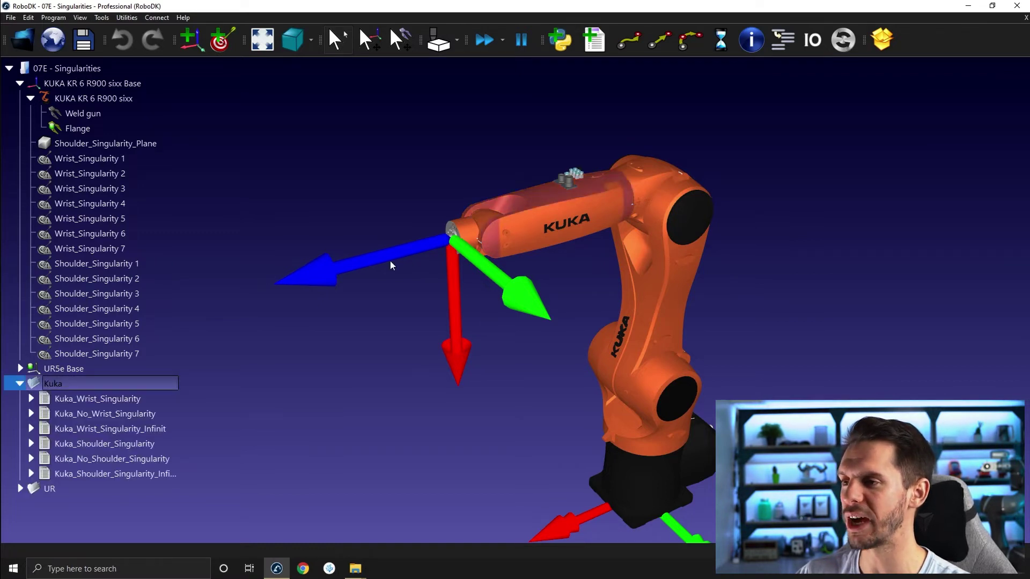
{"action": "right_click", "coordinate": [84, 129]}
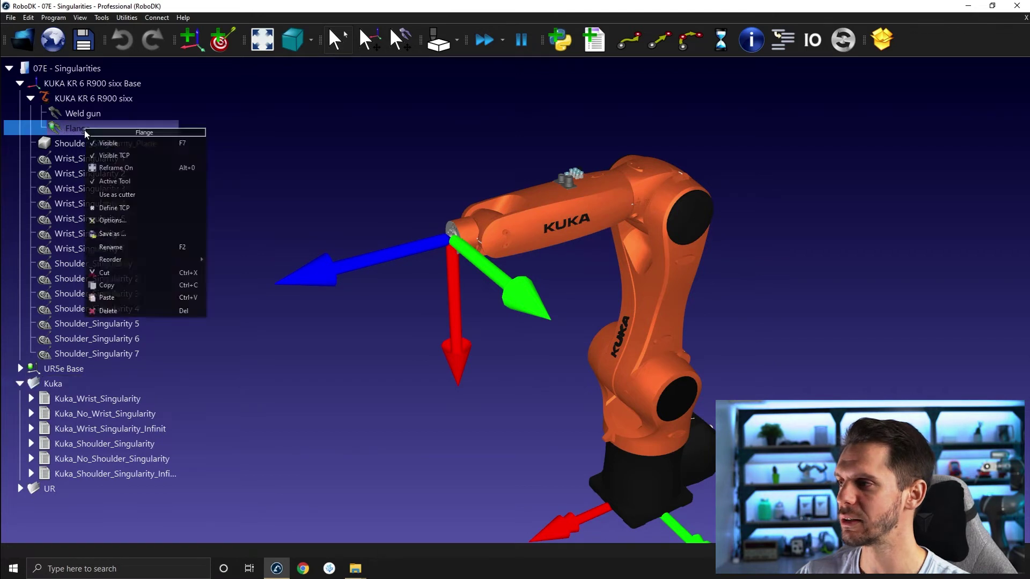
{"action": "left_click", "coordinate": [95, 143]}
{"action": "left_click", "coordinate": [78, 114]}
{"action": "right_click", "coordinate": [79, 114]}
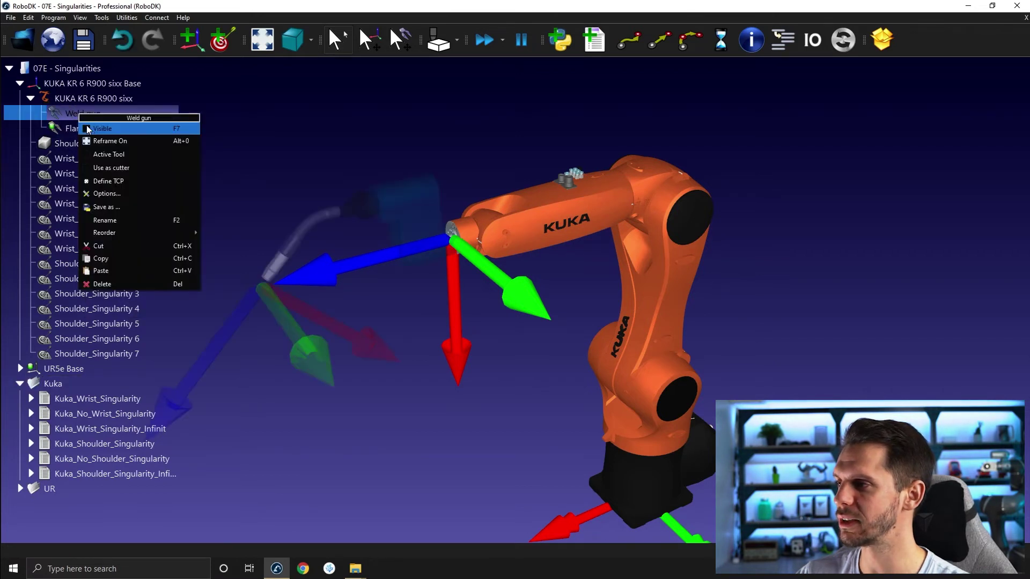
{"action": "left_click", "coordinate": [87, 128]}
Hide the KUKA robot's flange frame and frame the robot with its weld gun.
{"action": "right_click", "coordinate": [530, 232]}
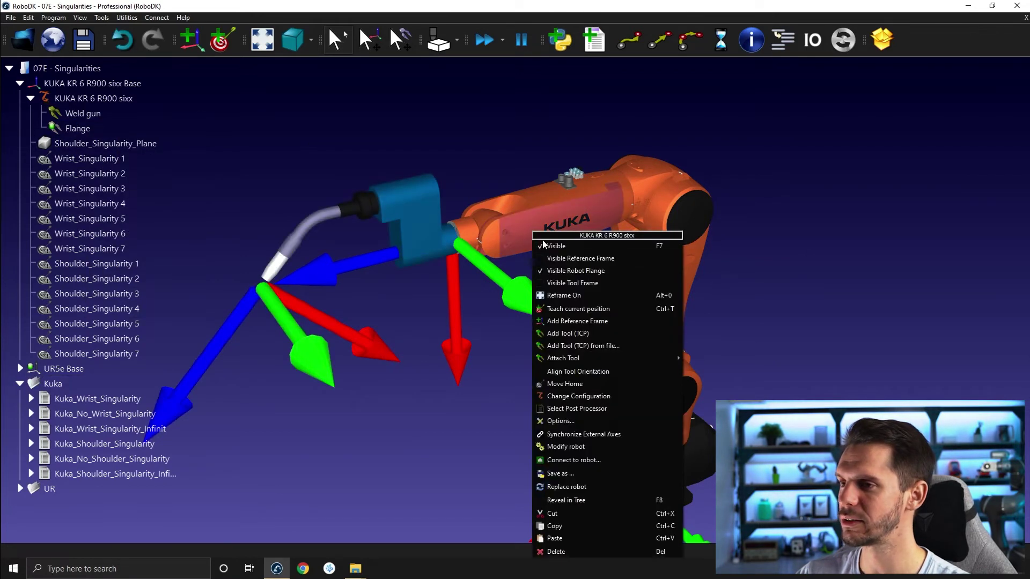
{"action": "left_click", "coordinate": [574, 272]}
{"action": "right_click_drag", "start_coordinate": [481, 348], "coordinate": [532, 327]}
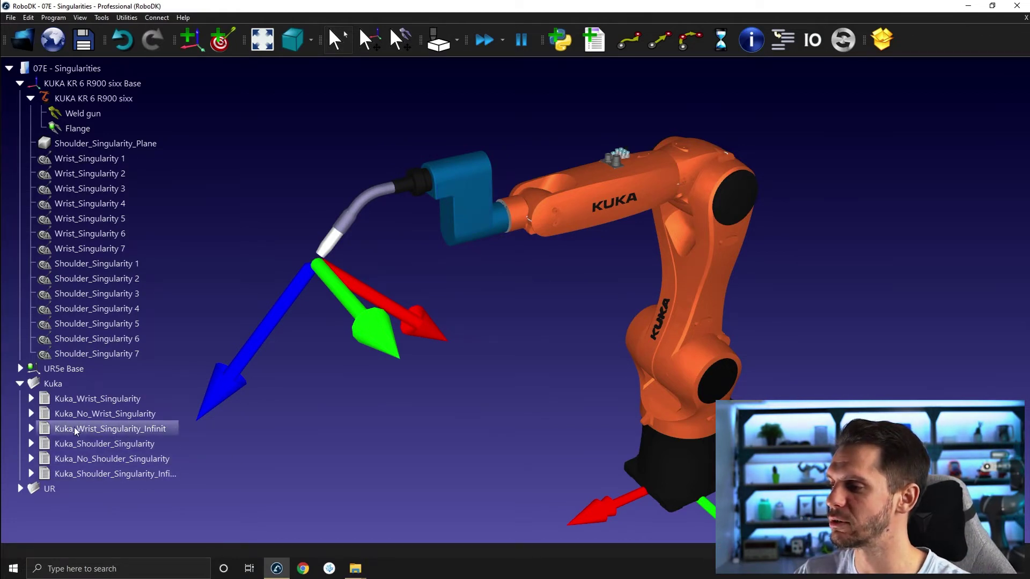
Run the Kuka_Wrist_Singularity_Infinit program from the station tree.
{"action": "double_click", "coordinate": [117, 430]}
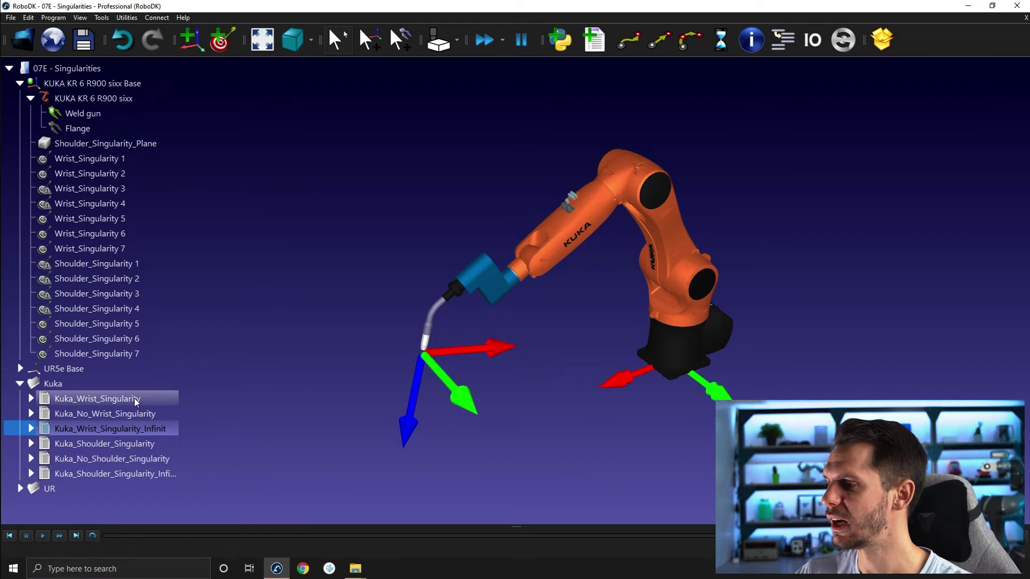
Hide the weld gun on the KUKA robot.
{"action": "right_click", "coordinate": [115, 118]}
{"action": "left_click", "coordinate": [119, 133]}
{"action": "right_click", "coordinate": [118, 131]}
{"action": "left_click", "coordinate": [121, 149]}
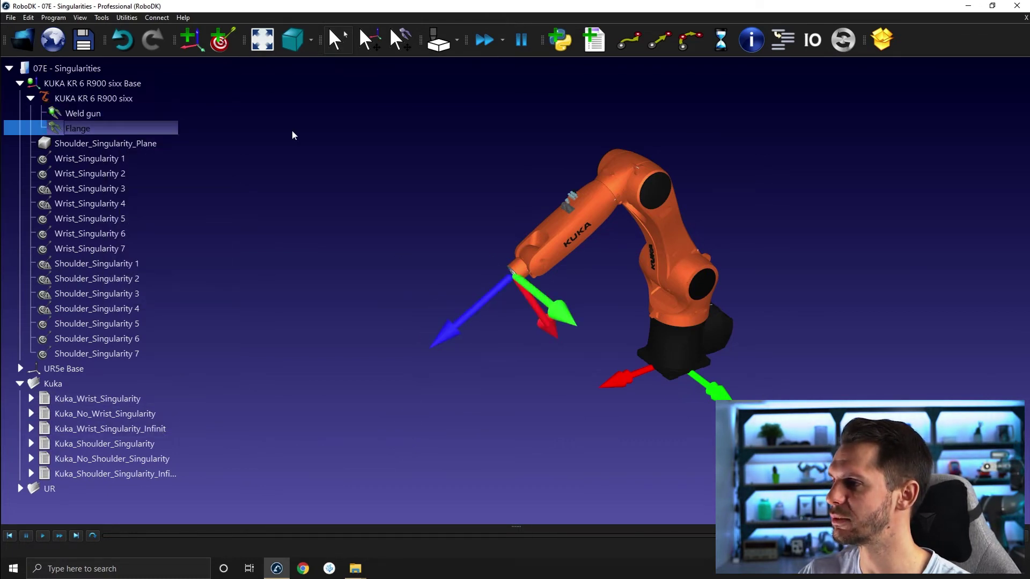
{"action": "left_click", "coordinate": [291, 130]}
Send the KUKA robot to its home pose (0, -90, 90, 0, 0, 0) and open its jog panel.
{"action": "right_click", "coordinate": [604, 211]}
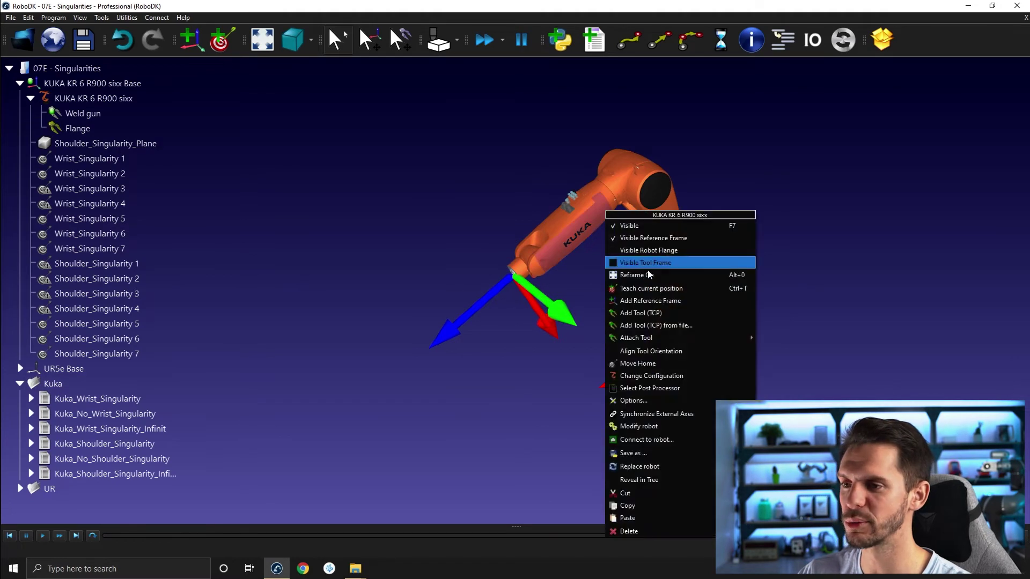
{"action": "left_click", "coordinate": [625, 358]}
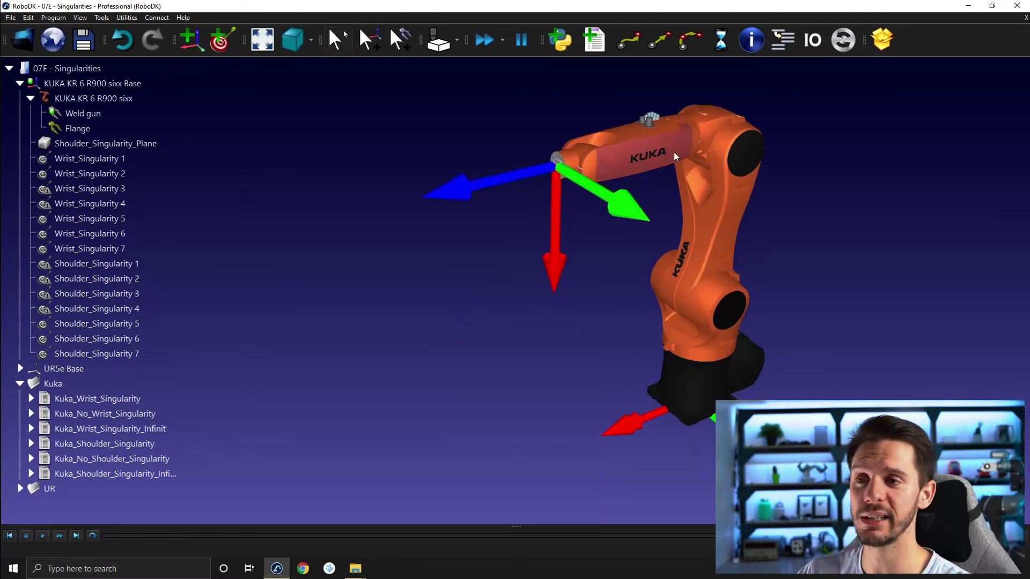
{"action": "scroll", "coordinate": [572, 197], "scroll_direction": "up", "scroll_amount": 2}
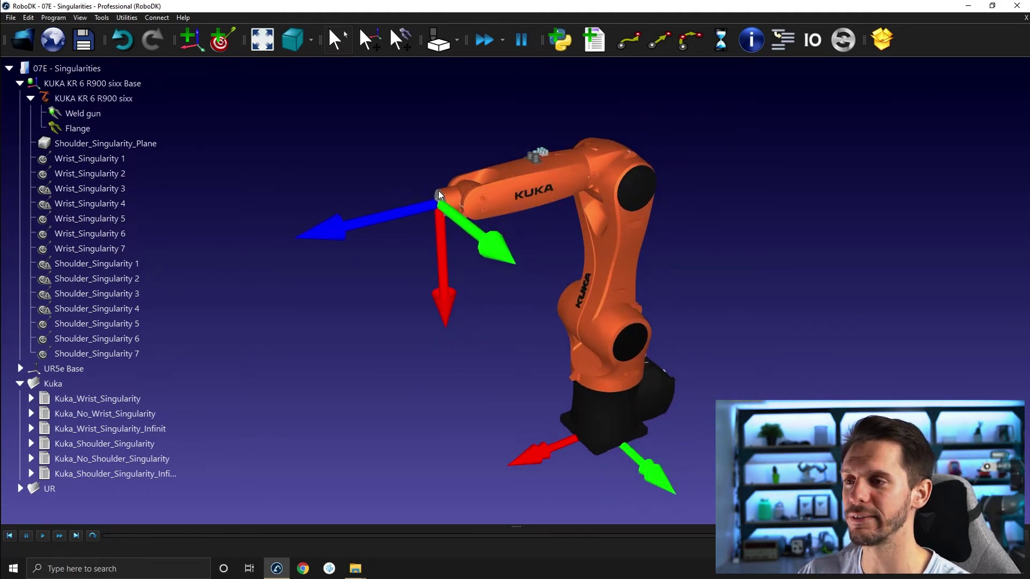
{"action": "double_click", "coordinate": [574, 209]}
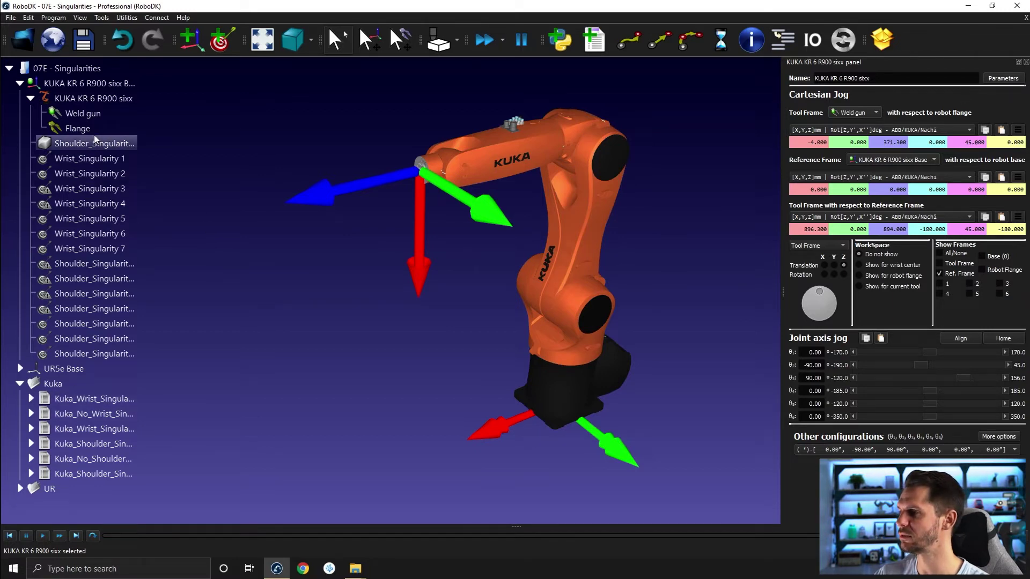
Make the Flange the active tool and move the robot between Wrist_Singularity 1 and Wrist_Singularity 2.
{"action": "double_click", "coordinate": [76, 159]}
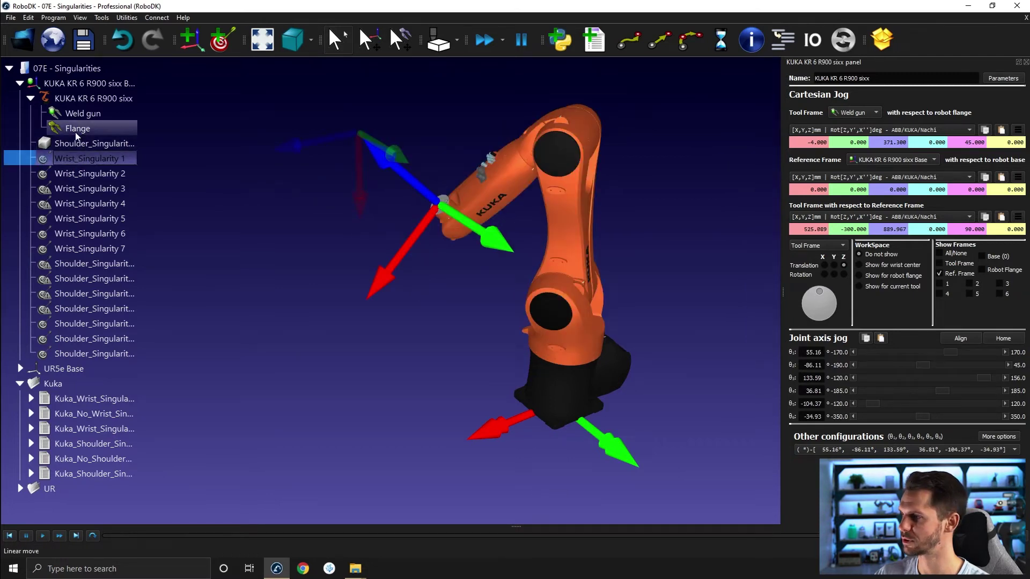
{"action": "right_click", "coordinate": [75, 129]}
{"action": "left_click", "coordinate": [94, 185]}
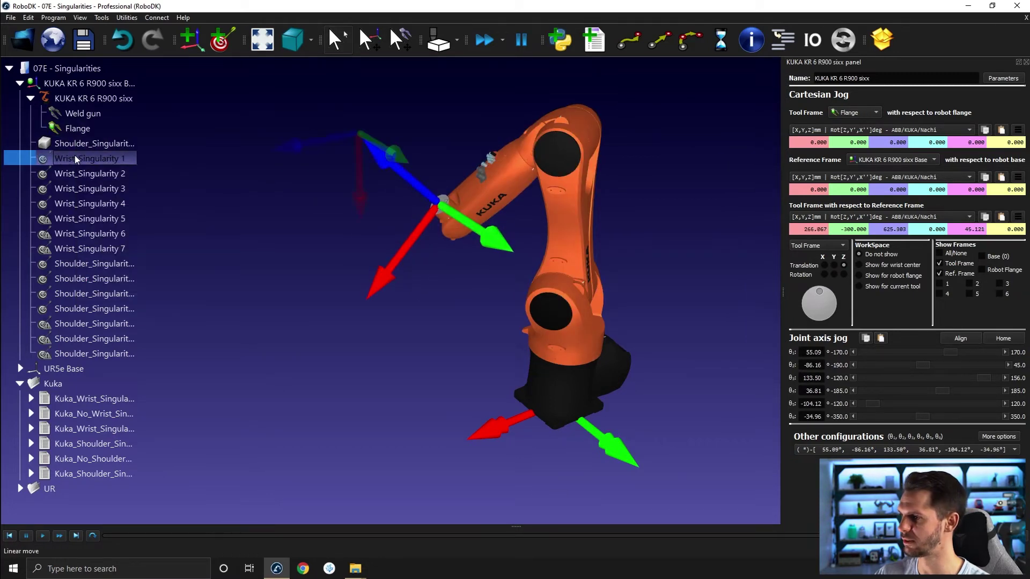
{"action": "double_click", "coordinate": [75, 157]}
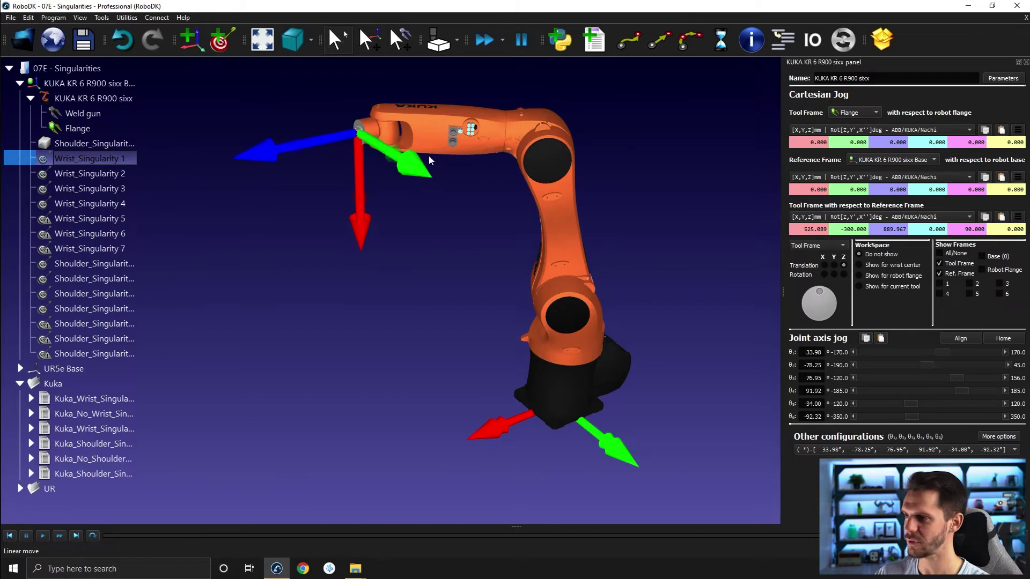
{"action": "double_click", "coordinate": [78, 175]}
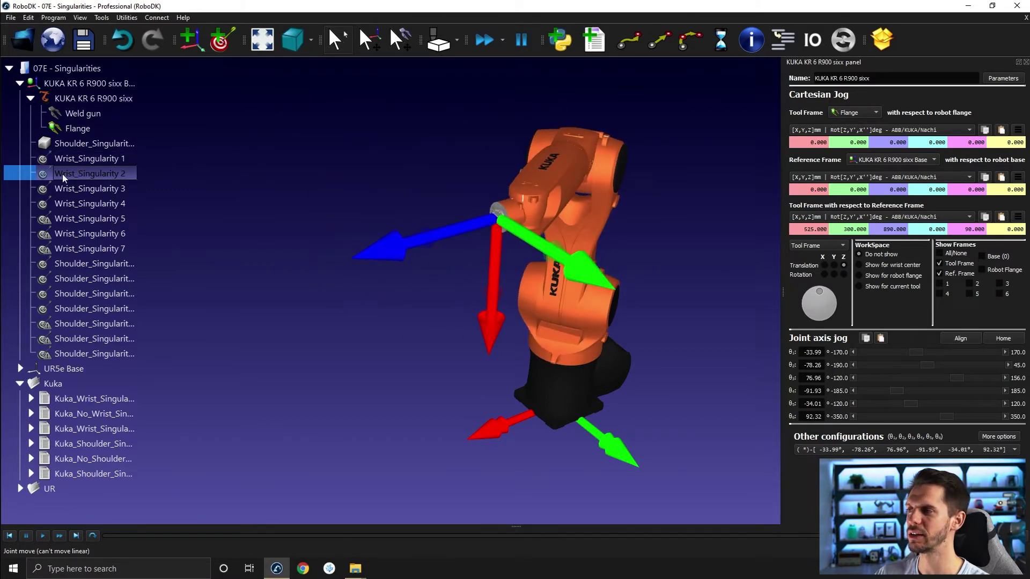
{"action": "double_click", "coordinate": [65, 159]}
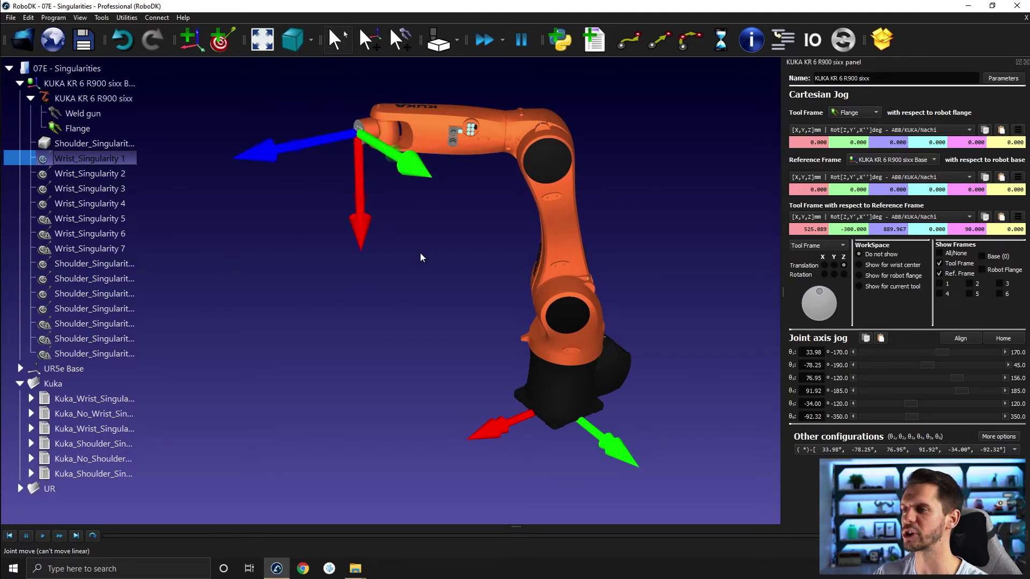
{"action": "double_click", "coordinate": [94, 174]}
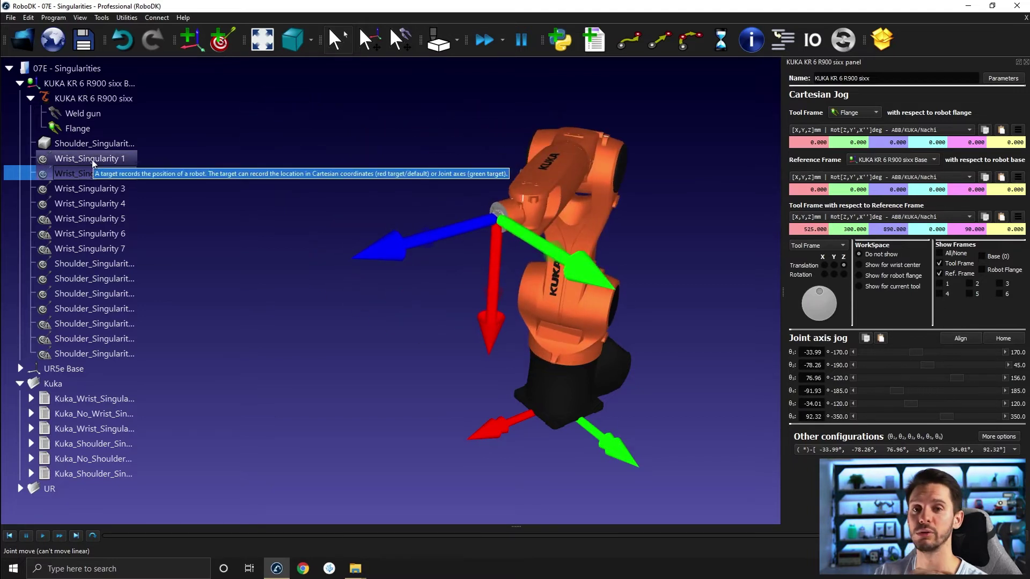
Expand Kuka_Wrist_Singularity to show its MoveJ and MoveL steps and close the jog panel.
{"action": "left_click", "coordinate": [456, 372]}
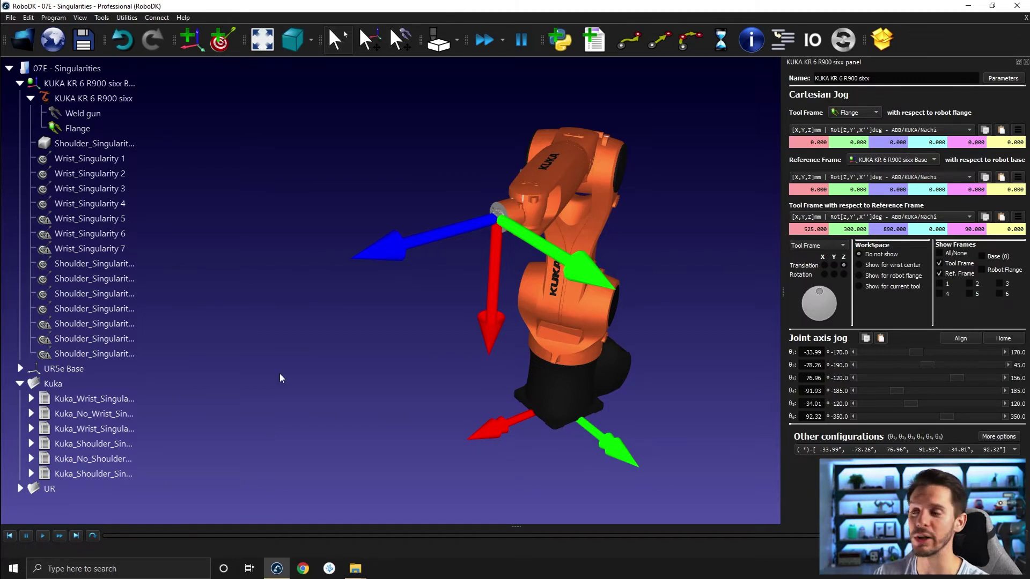
{"action": "left_click", "coordinate": [30, 399]}
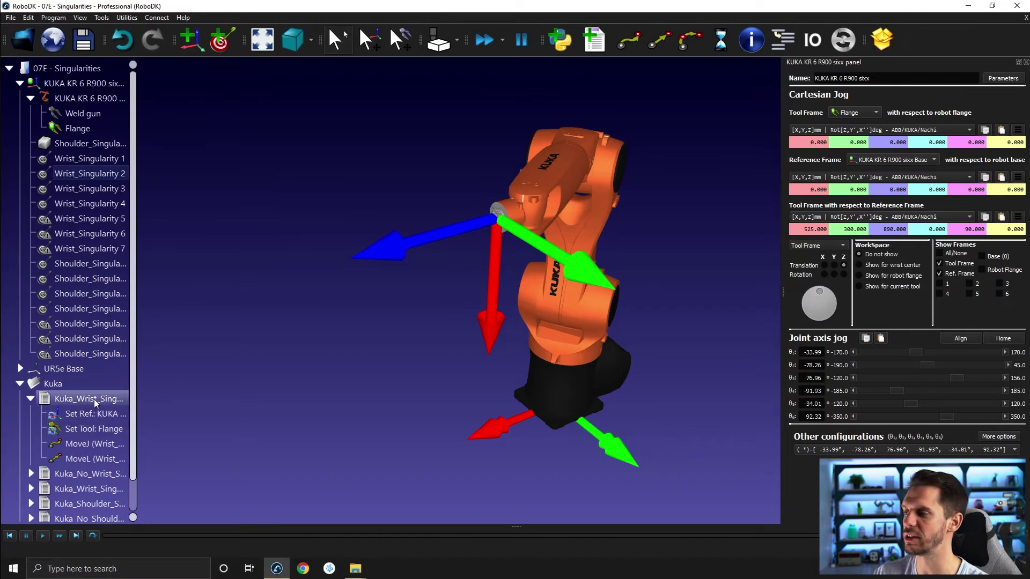
{"action": "left_click", "coordinate": [1025, 62]}
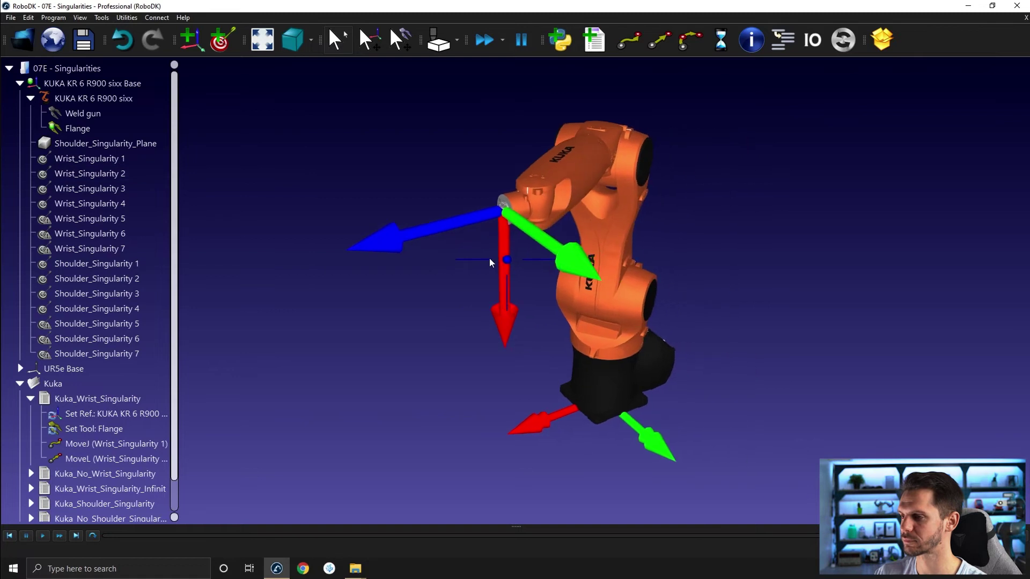
Run Kuka_Wrist_Singularity, acknowledge the joint 5 singularity warning, and reopen the robot panel.
{"action": "left_click", "coordinate": [52, 444]}
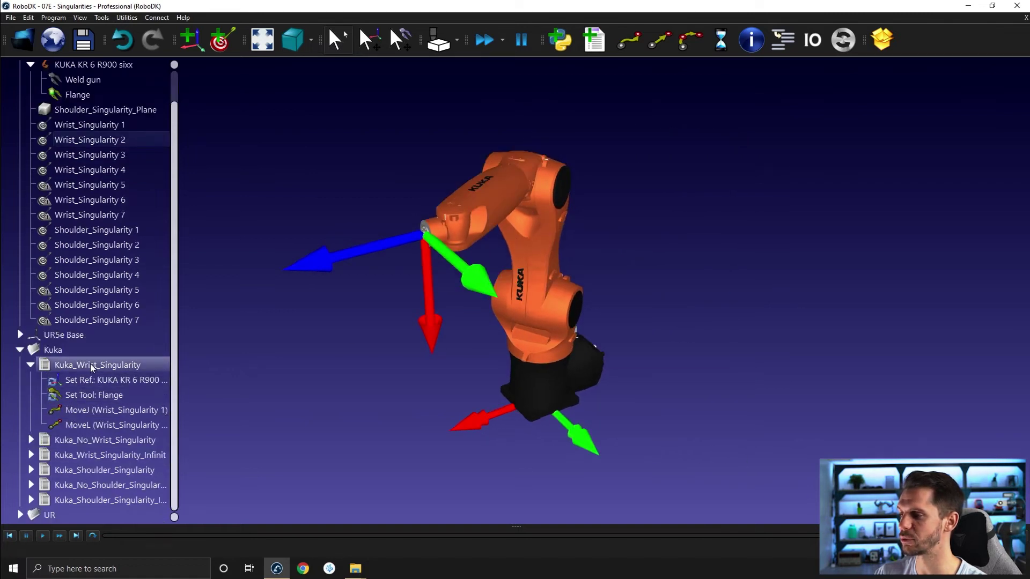
{"action": "left_click", "coordinate": [90, 365]}
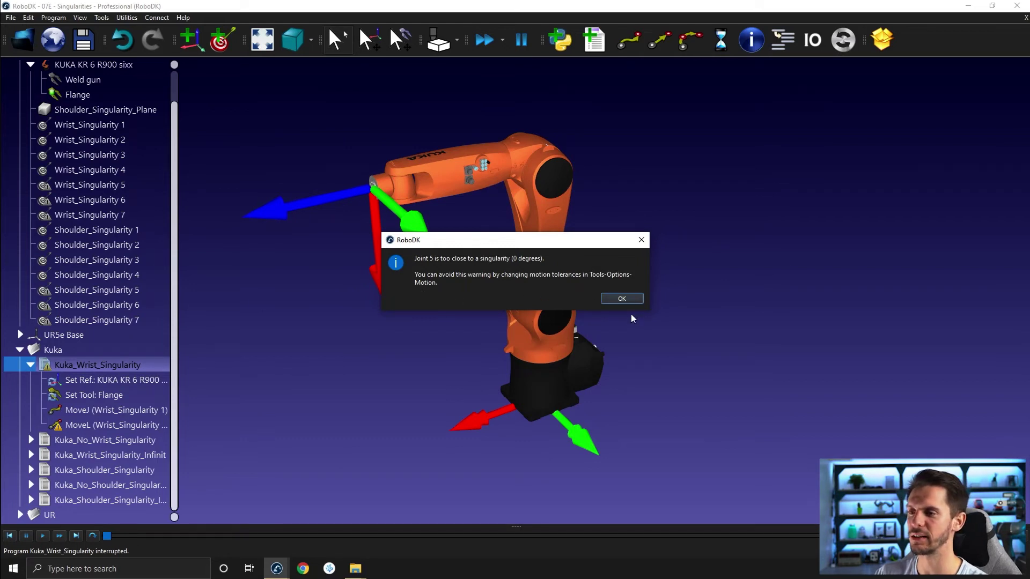
{"action": "left_click", "coordinate": [621, 298]}
{"action": "double_click", "coordinate": [555, 192]}
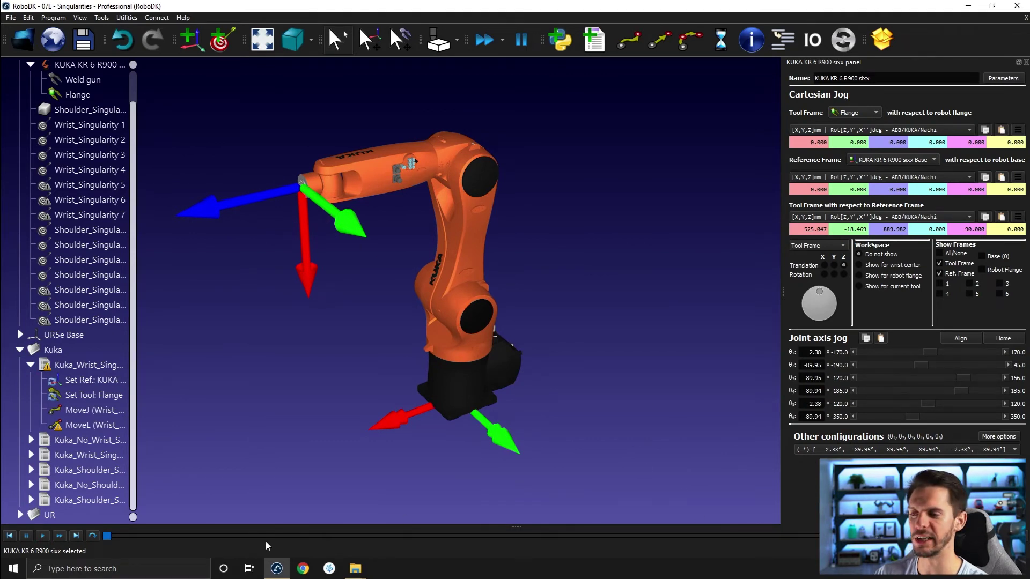
{"action": "left_click_drag", "start_coordinate": [117, 538], "coordinate": [403, 526]}
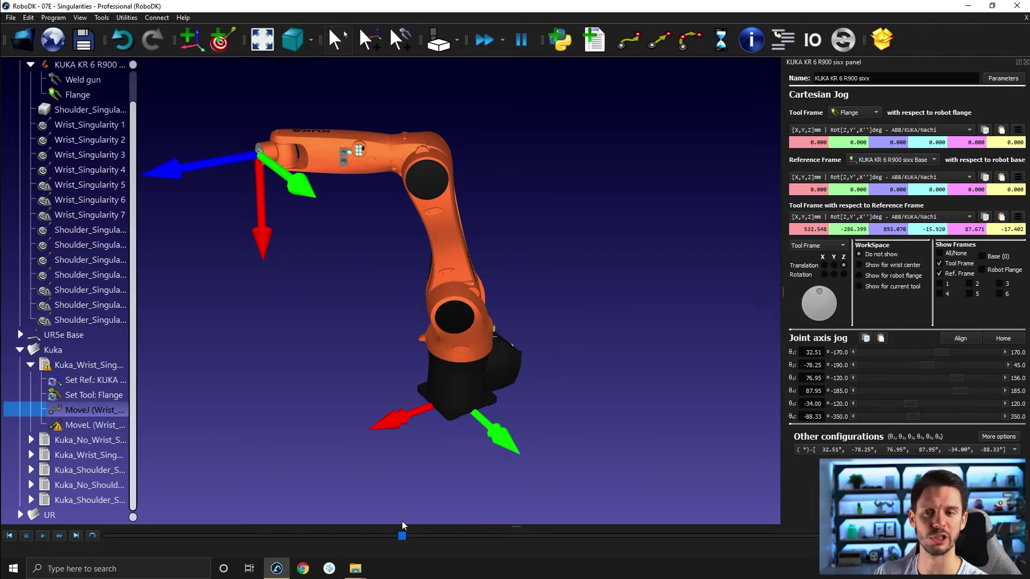
{"action": "left_click_drag", "start_coordinate": [404, 525], "coordinate": [570, 522]}
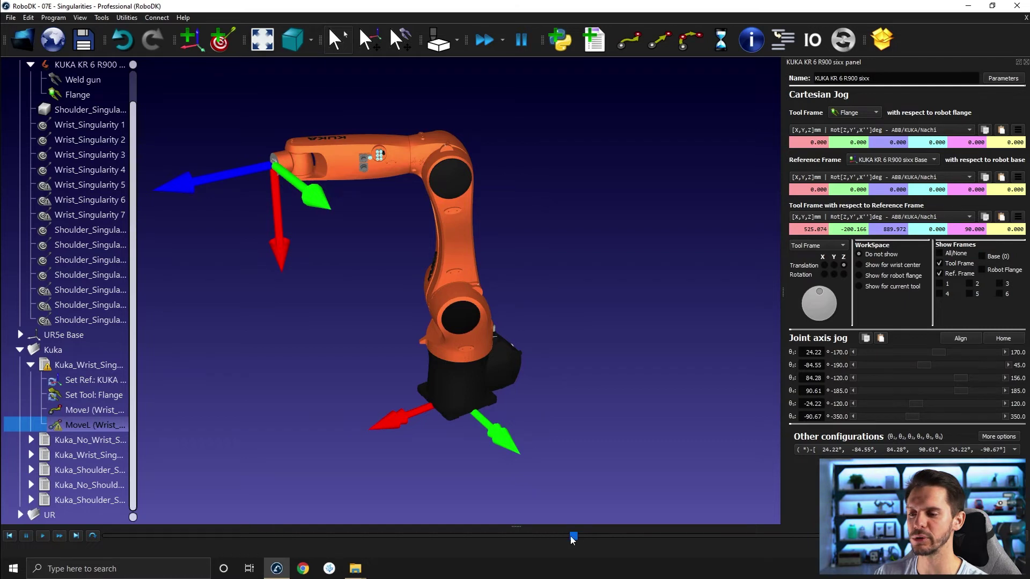
{"action": "left_click_drag", "start_coordinate": [573, 538], "coordinate": [853, 547]}
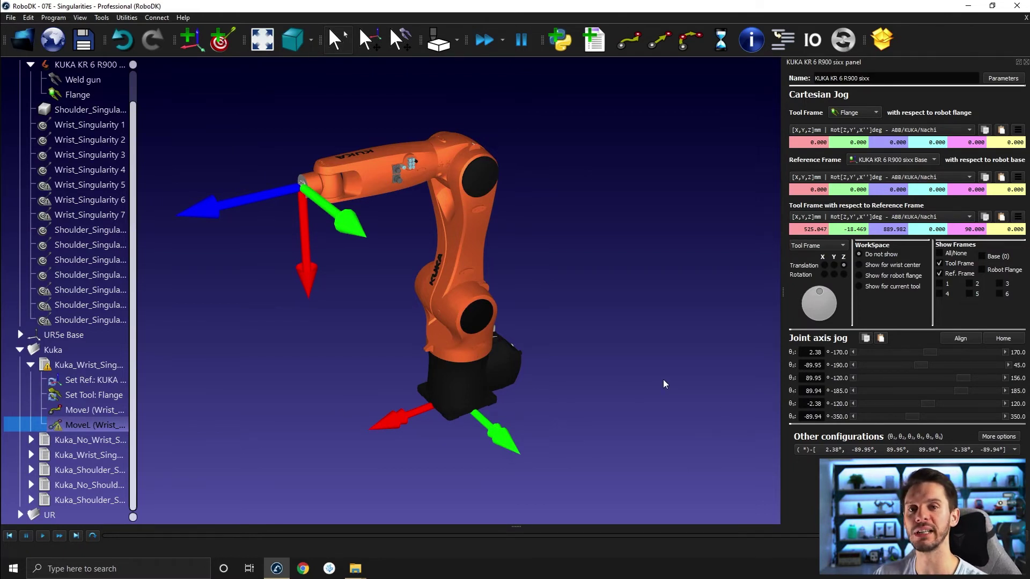
Inspect the 2.500° wrist singularity tolerance in the Motion options, then close them unchanged.
{"action": "left_click", "coordinate": [106, 17]}
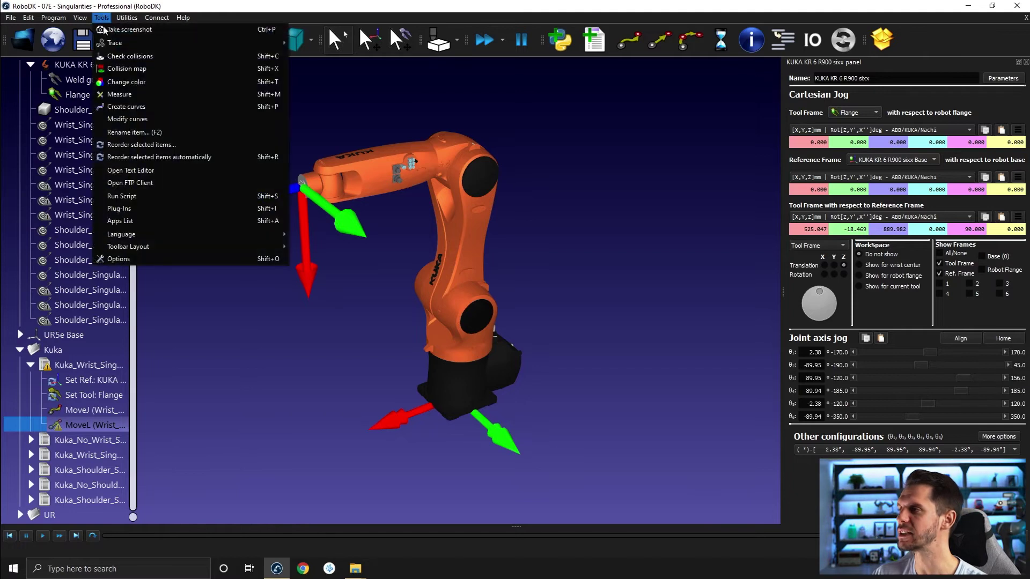
{"action": "left_click", "coordinate": [134, 254]}
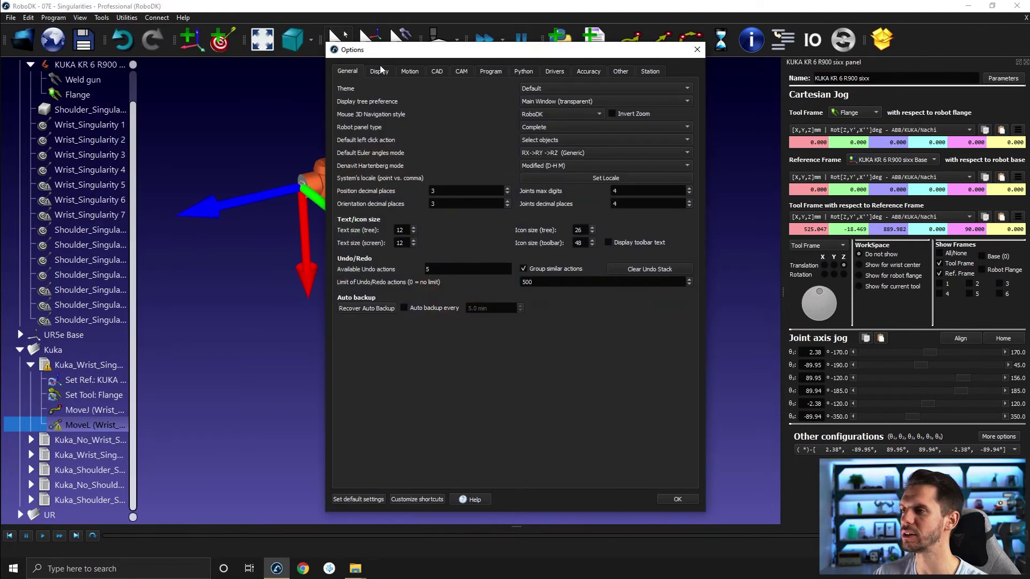
{"action": "left_click", "coordinate": [410, 74]}
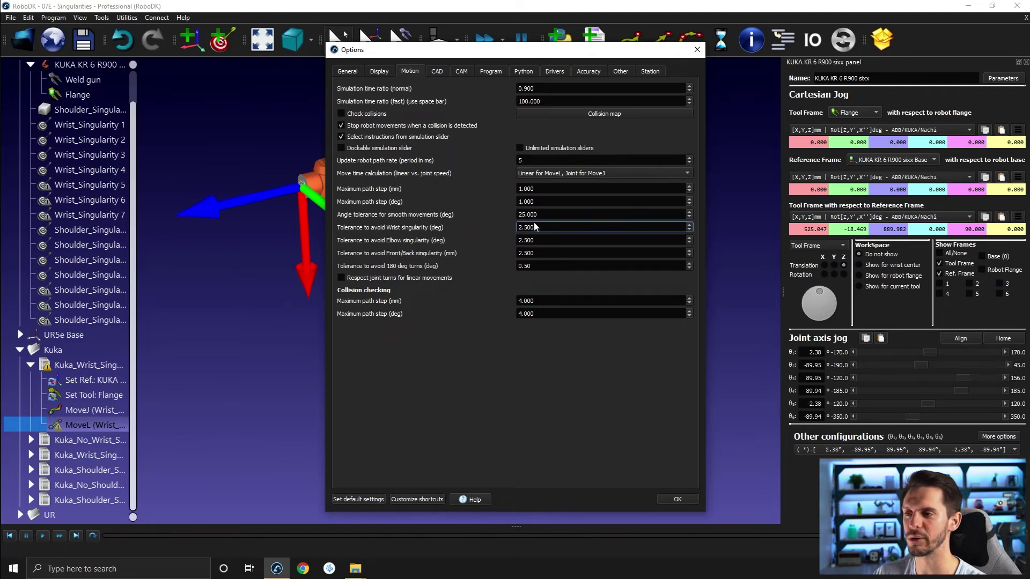
{"action": "left_click_drag", "start_coordinate": [539, 227], "coordinate": [518, 228]}
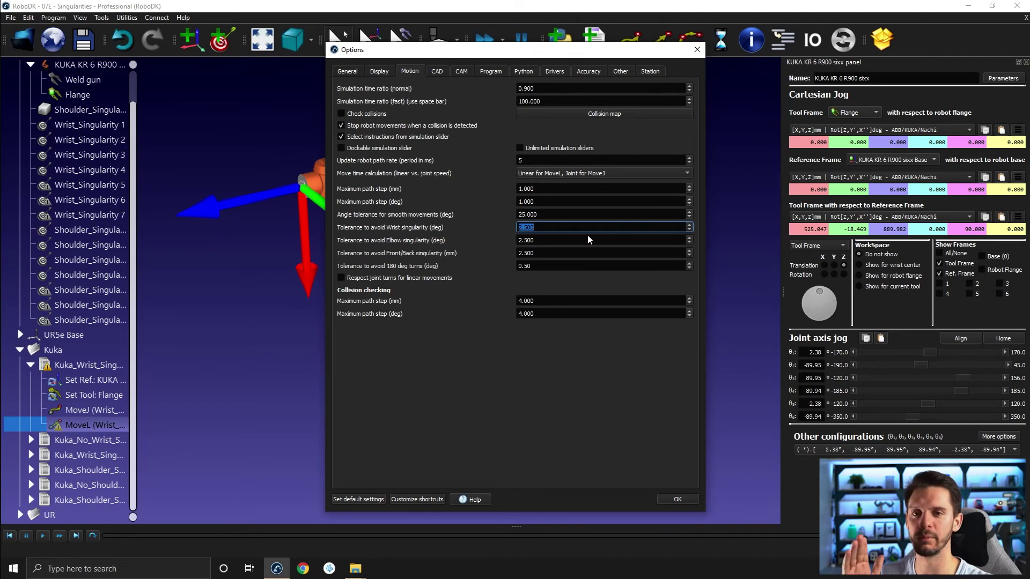
{"action": "mouse_move", "coordinate": [588, 239]}
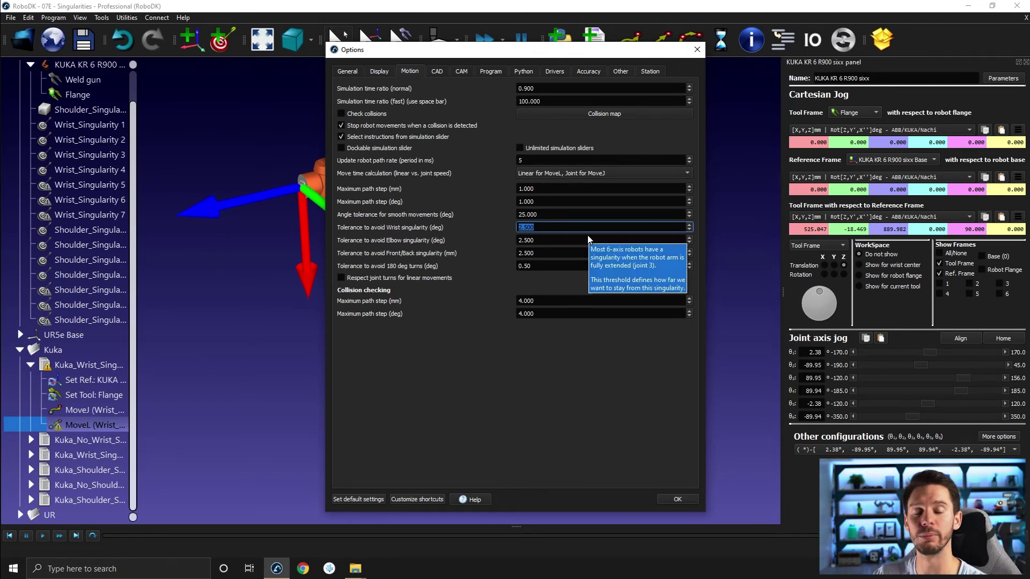
{"action": "left_click", "coordinate": [697, 50]}
Collapse the wrist program, run Kuka_No_Wrist_Singularity, and step through its MoveJ and MoveL moves.
{"action": "left_click", "coordinate": [31, 365]}
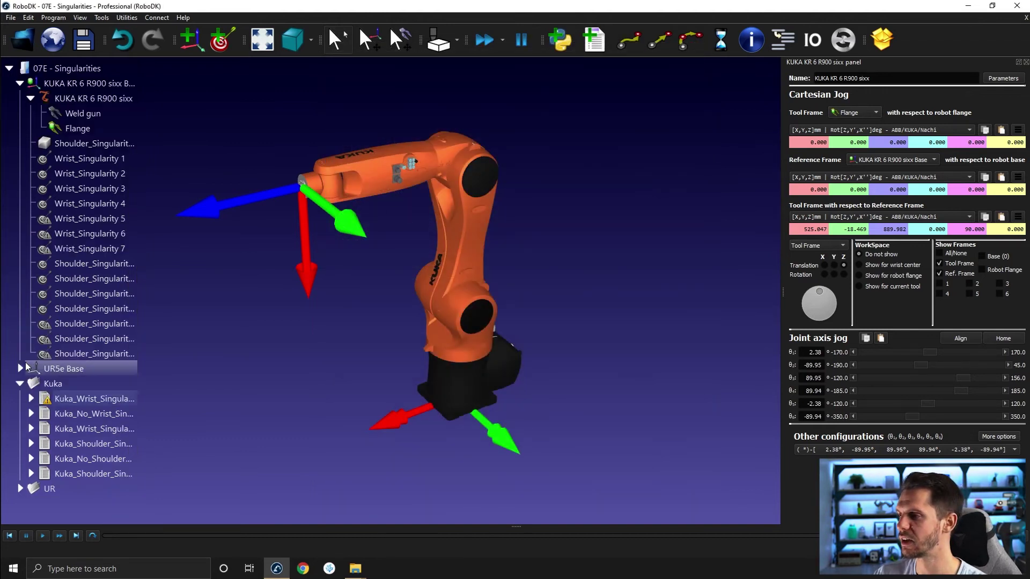
{"action": "double_click", "coordinate": [68, 417]}
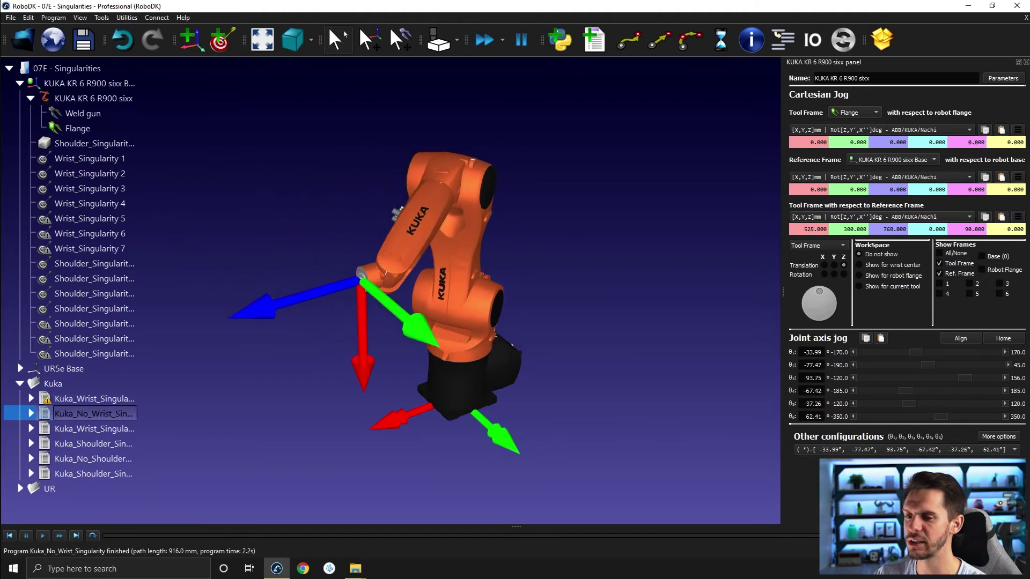
{"action": "key", "text": "Right"}
{"action": "key", "text": "Down"}
{"action": "key", "text": "Down"}
{"action": "key", "text": "Down"}
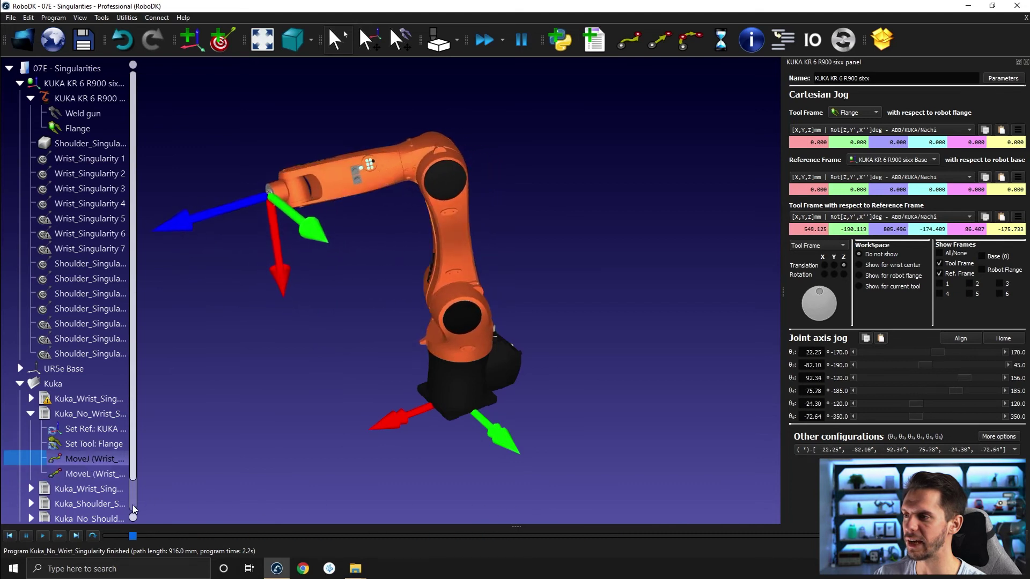
{"action": "key", "text": "Down"}
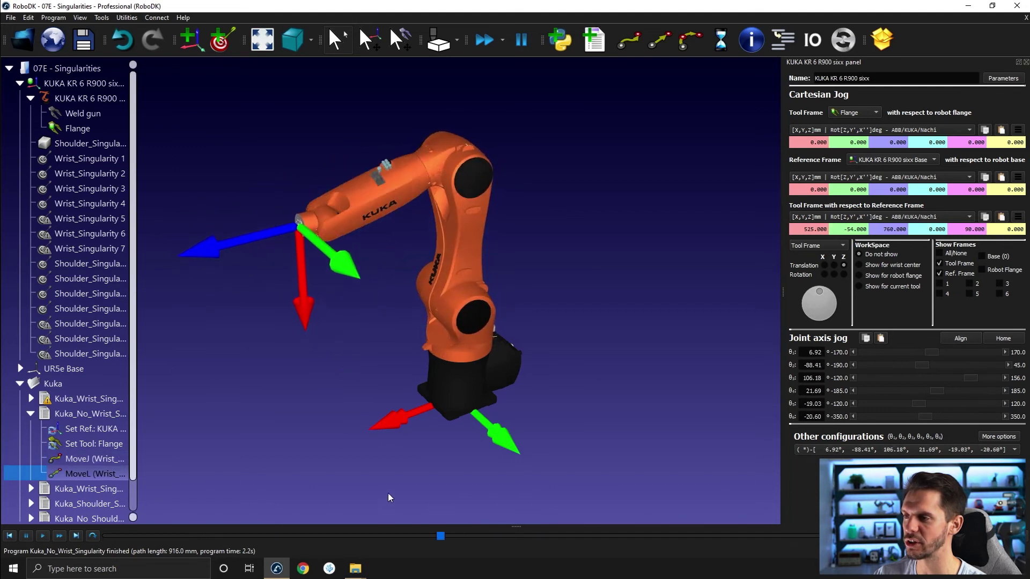